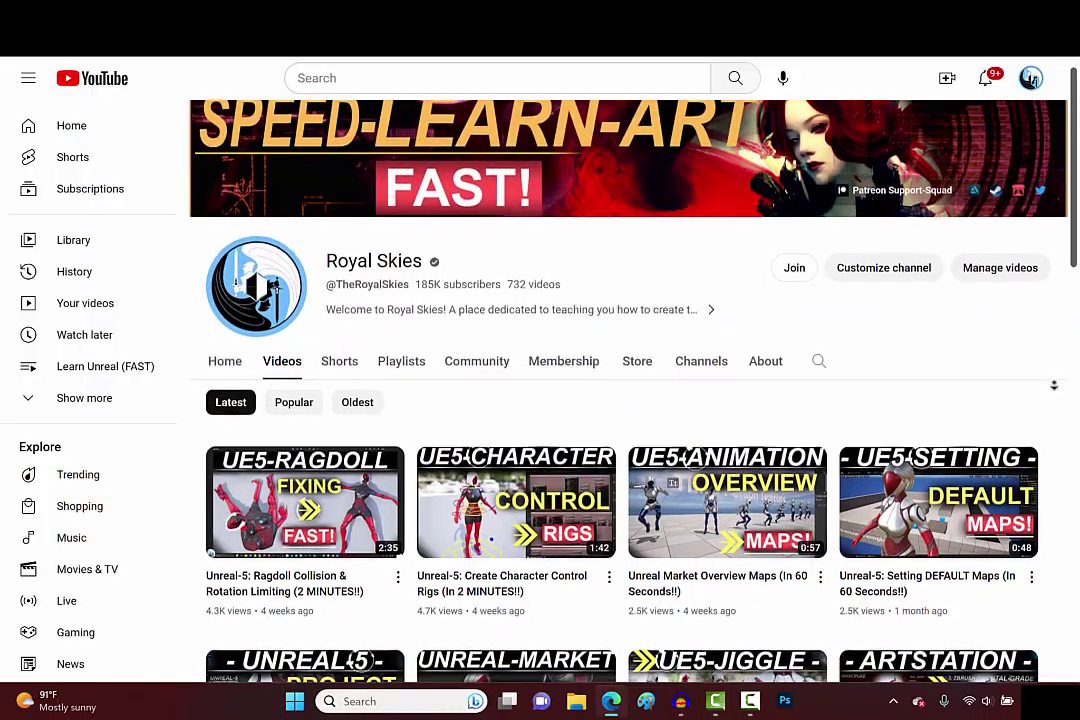
scroll(620, 400, "down", 2)
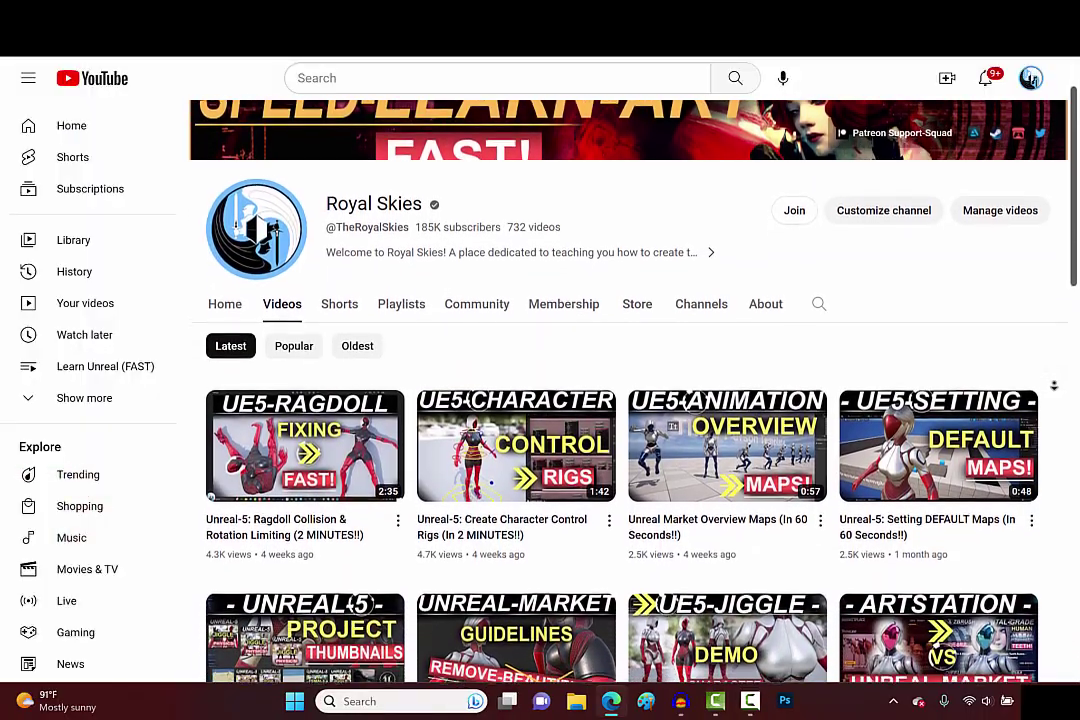
scroll(620, 400, "down", 2)
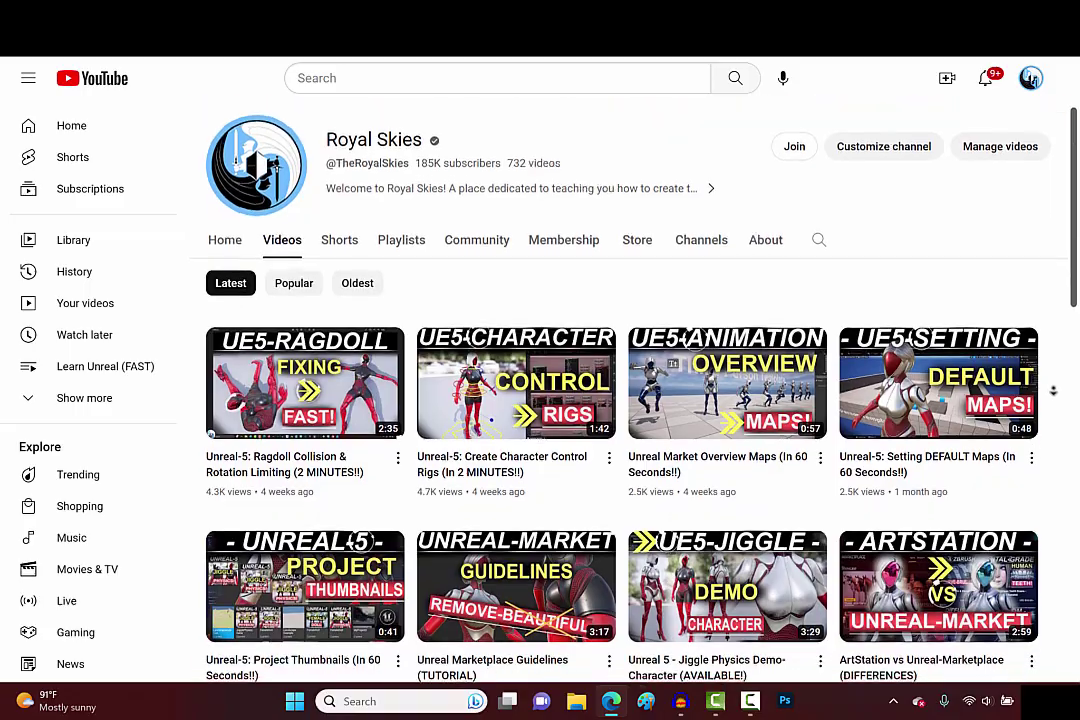
scroll(620, 400, "down", 2)
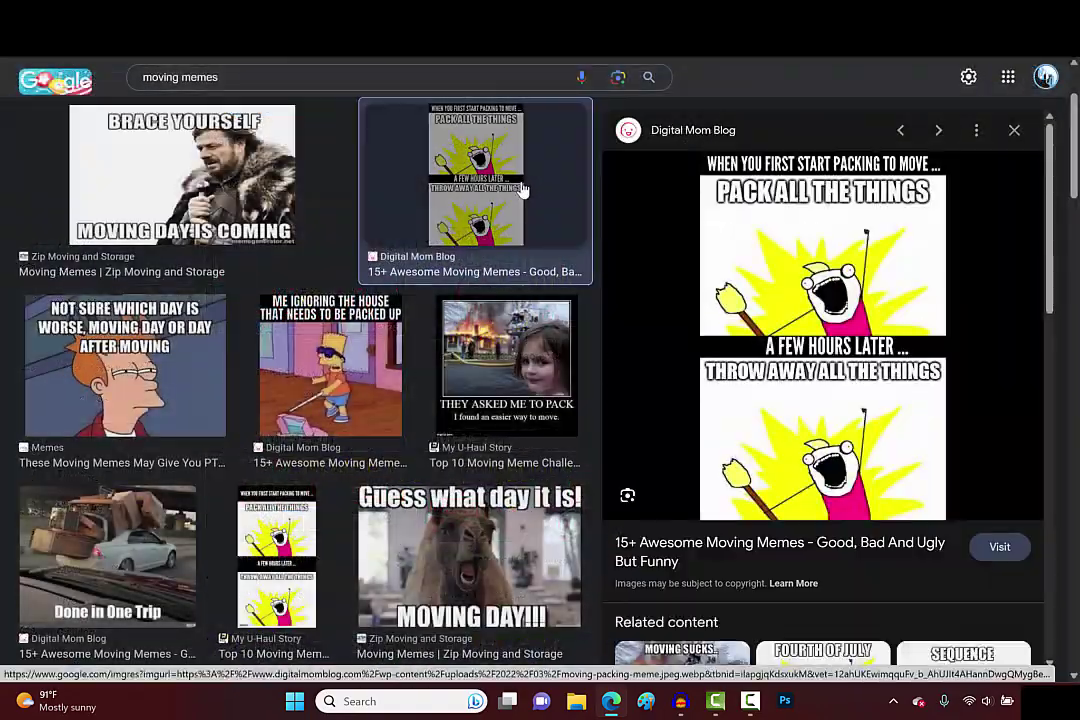
Preview the THEY ASKED ME TO PACK, Done in One Trip, MOVING BE LIKE and I DON'T ALWAYS memes.
left_click(515, 385)
scroll(515, 385, "down", 3)
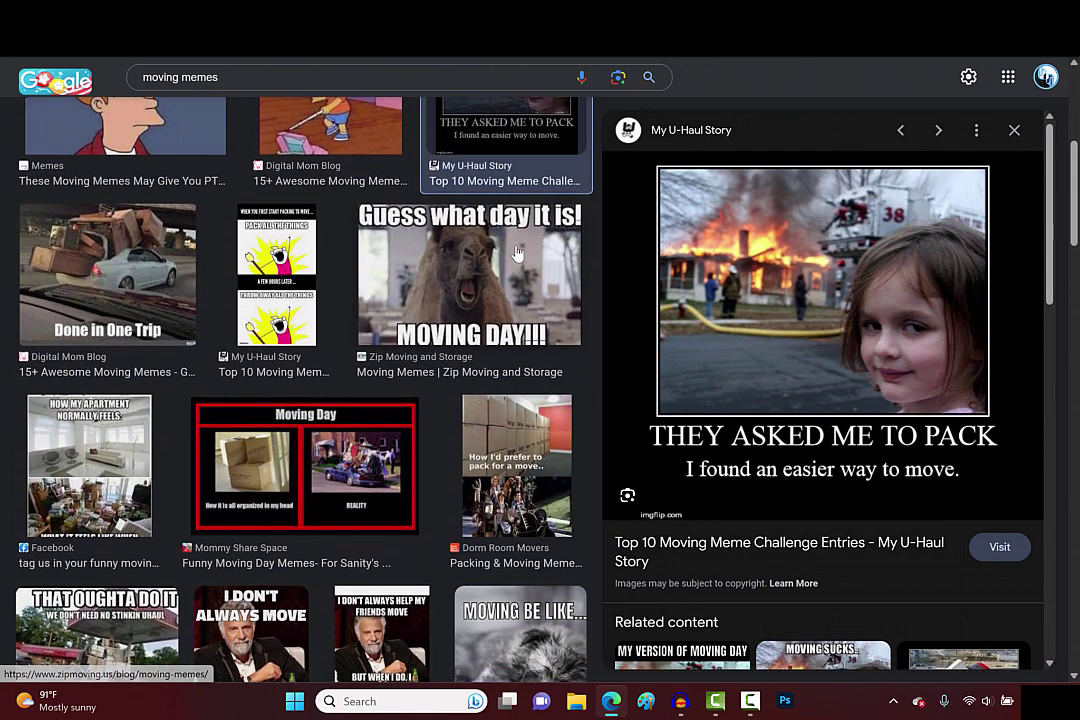
left_click(178, 284)
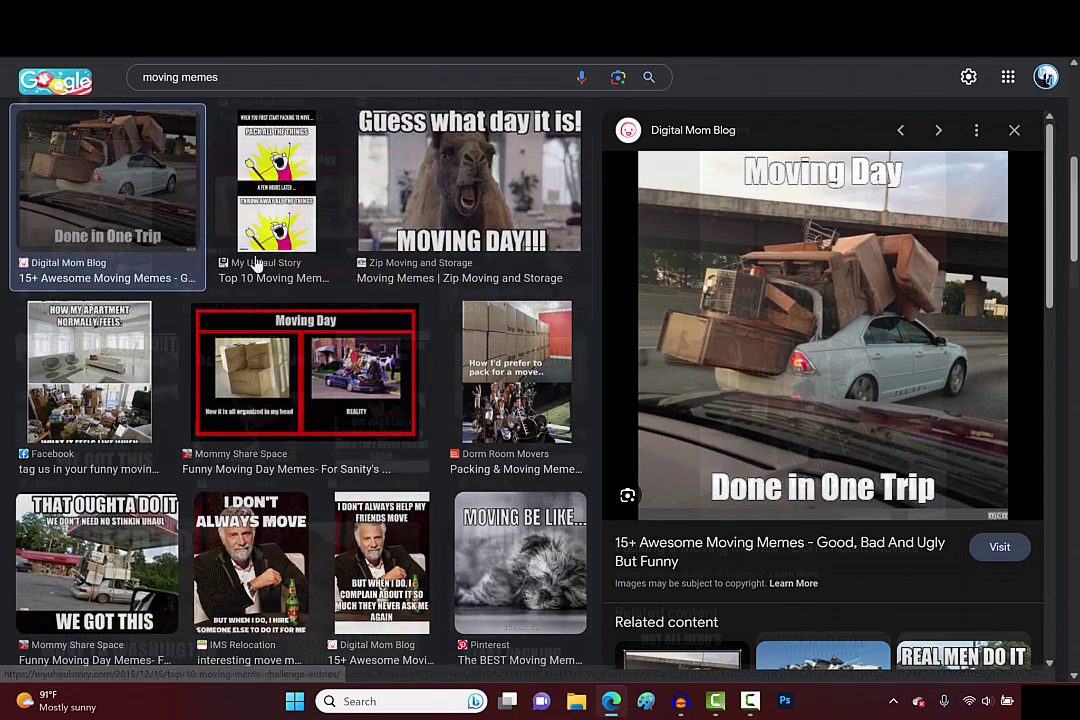
left_click(516, 465)
scroll(540, 400, "down", 4)
left_click(548, 310)
left_click(250, 280)
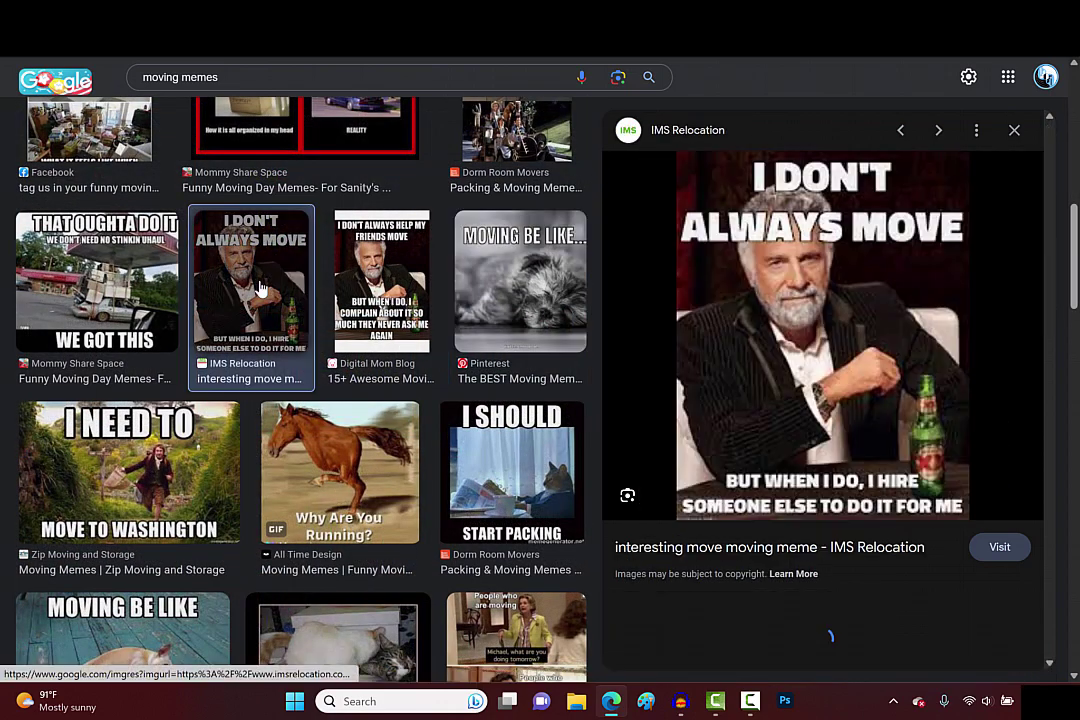
left_click(385, 287)
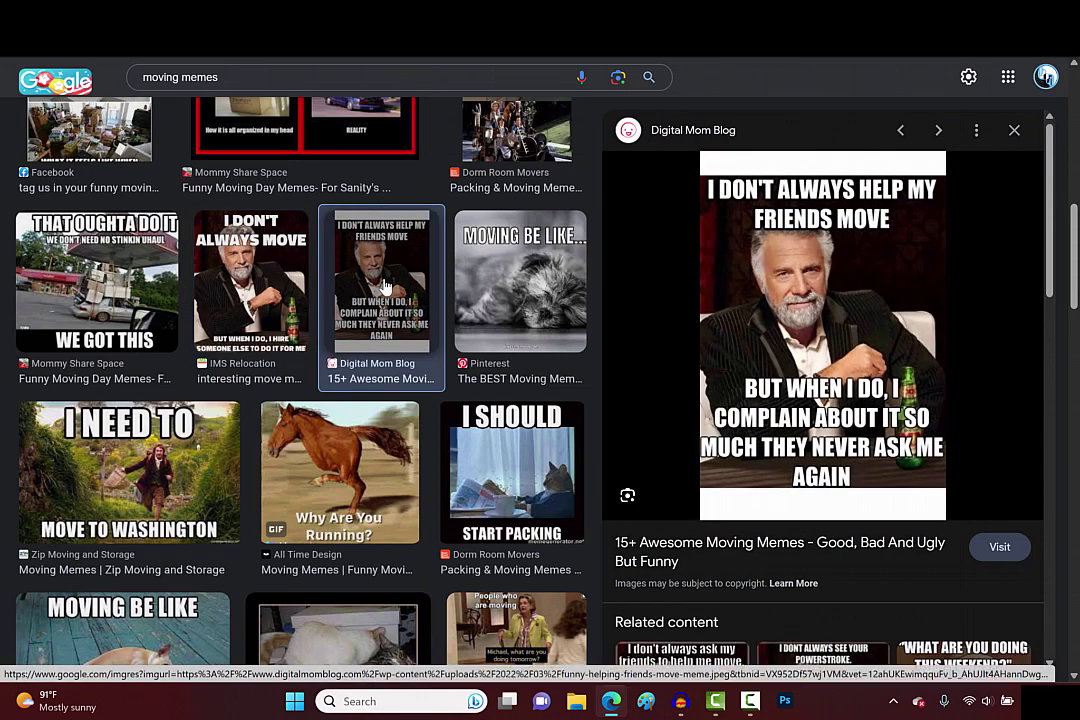
scroll(213, 289, "down", 2)
Preview the START PACKING, dog, Cheezburger cat and MOVING BOXES memes, ending on WE'RE MOVING!
left_click(527, 292)
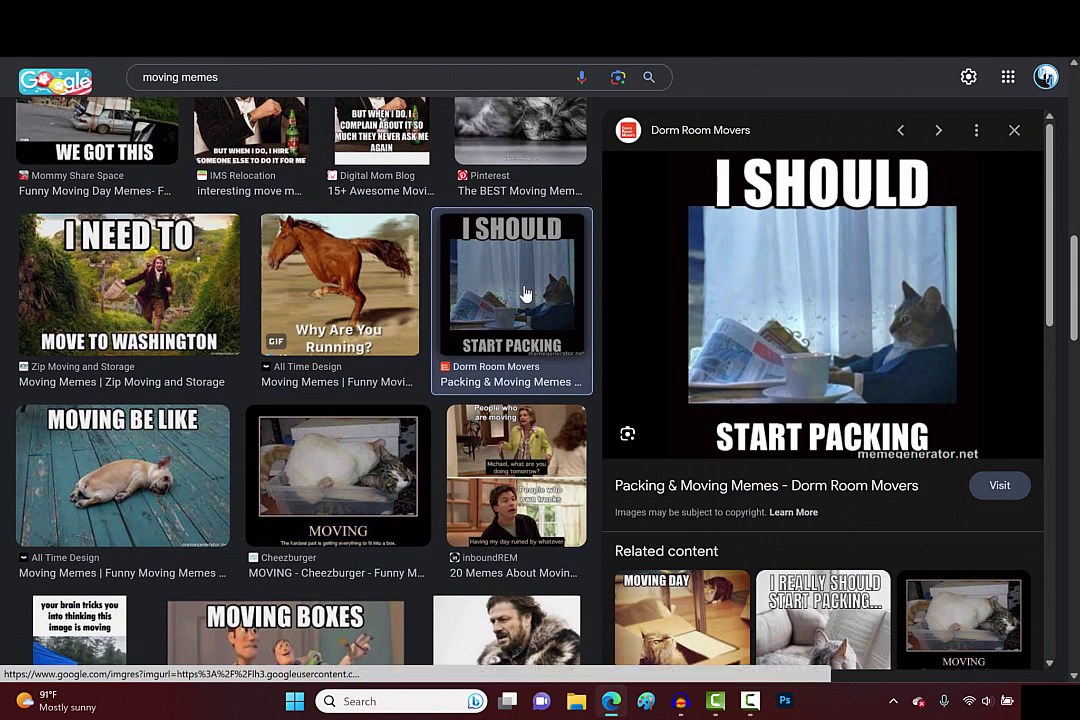
scroll(527, 292, "down", 2)
left_click(110, 280)
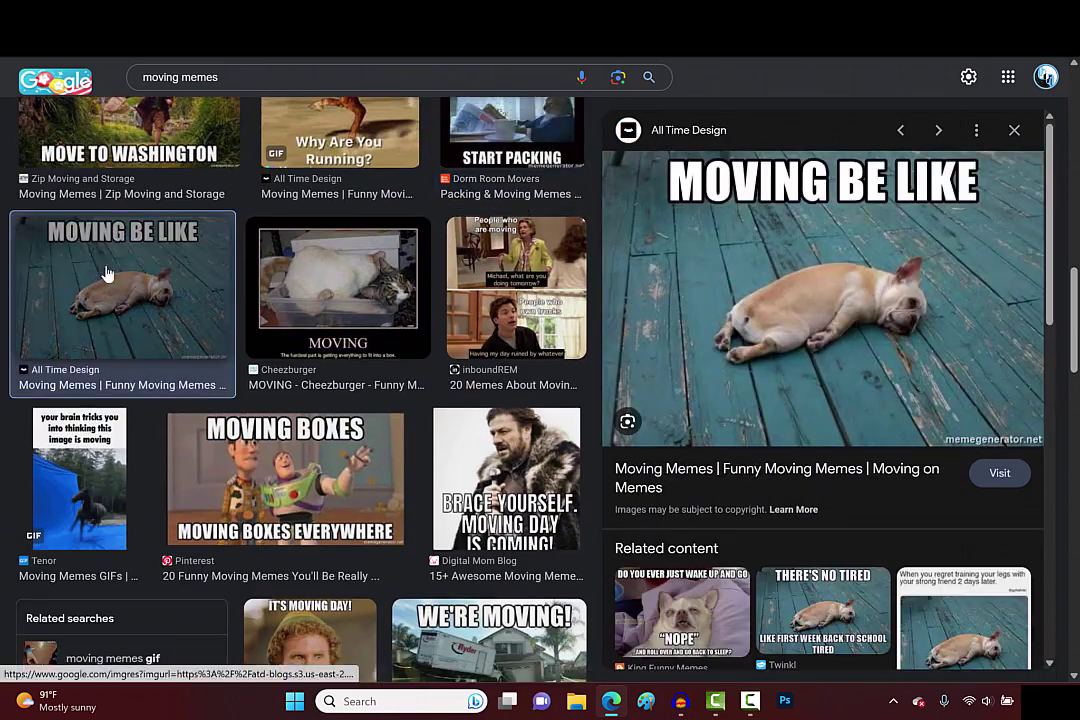
left_click(378, 302)
left_click(530, 297)
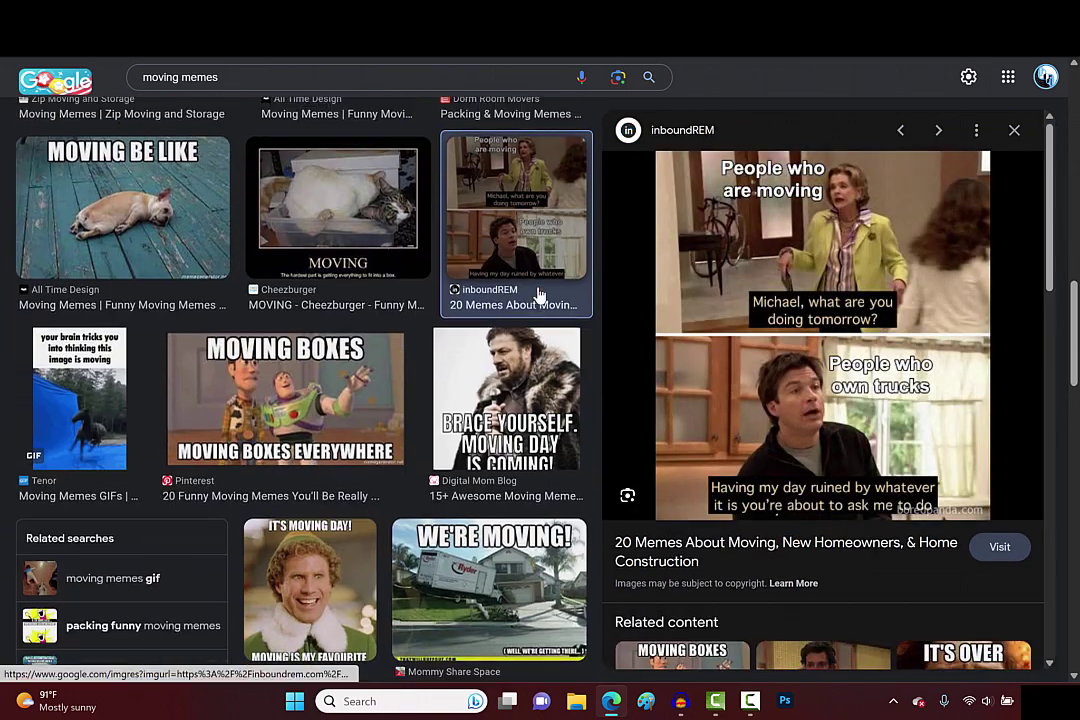
scroll(530, 297, "down", 2)
left_click(355, 172)
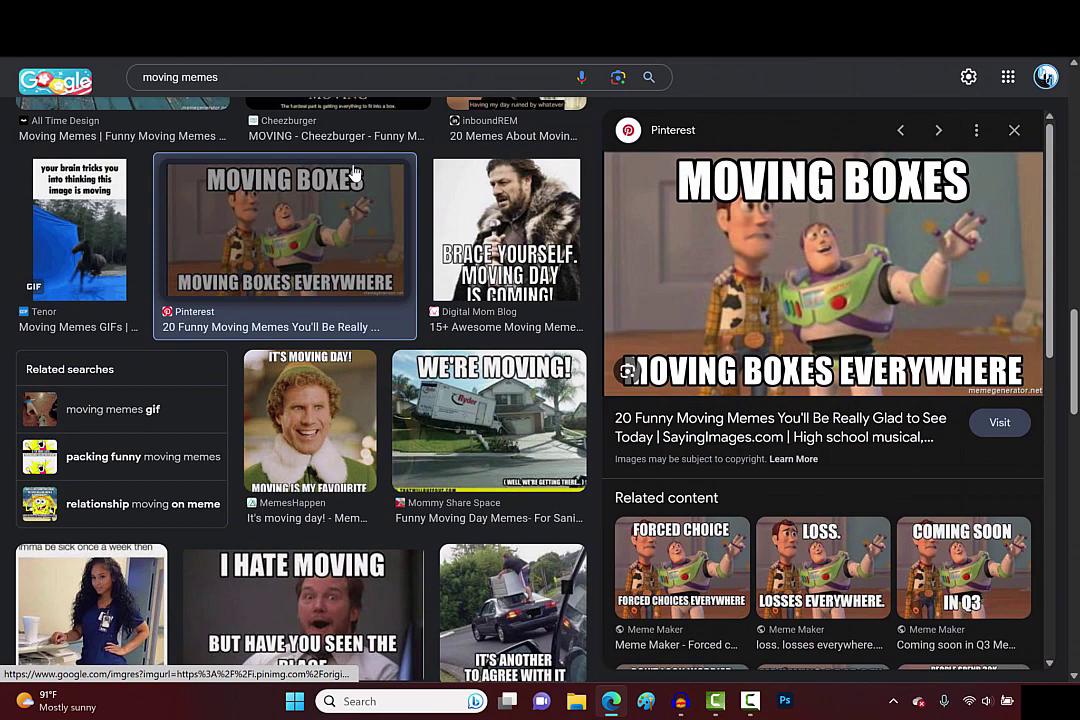
scroll(355, 172, "down", 1)
left_click(513, 303)
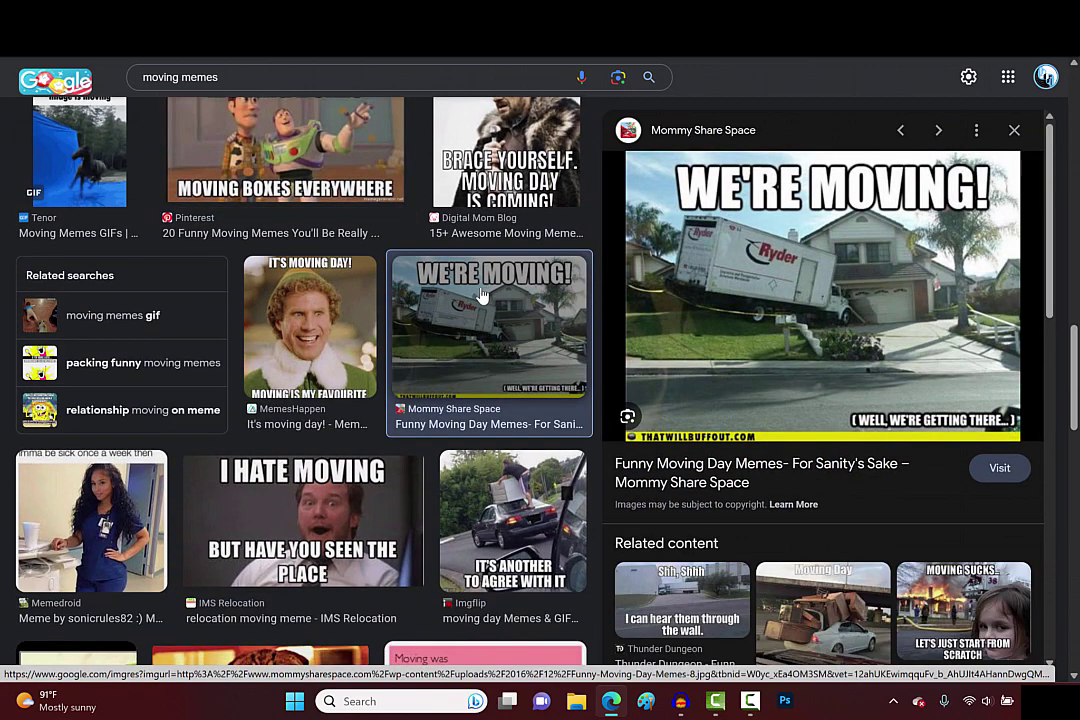
scroll(482, 294, "down", 2)
scroll(482, 294, "down", 1)
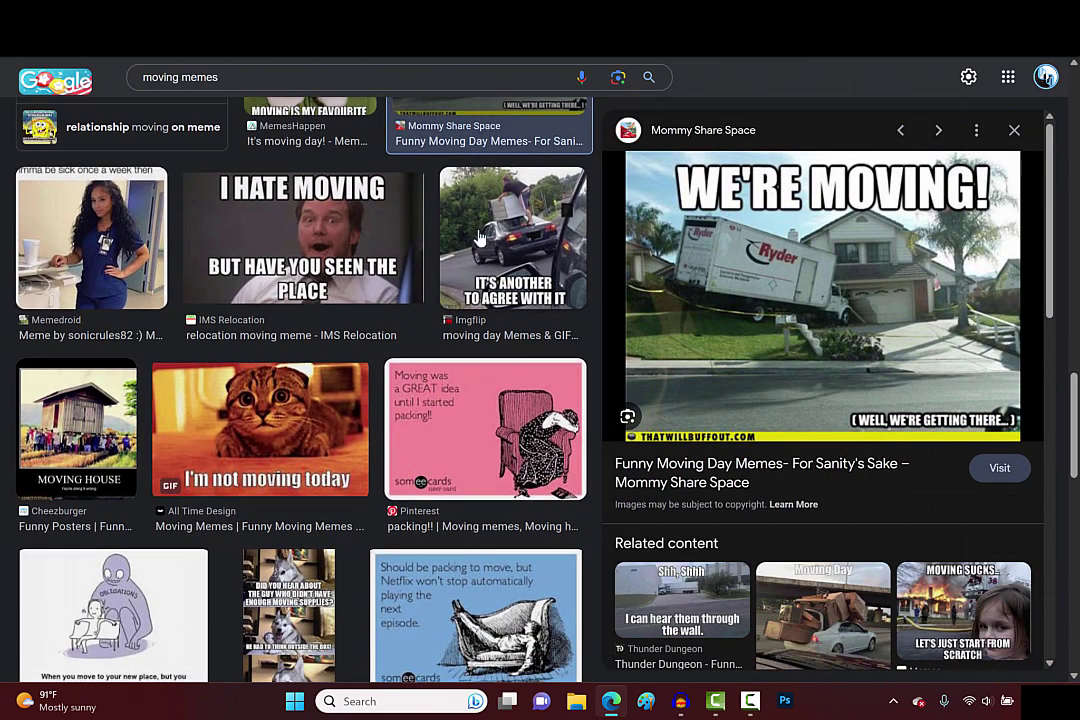
scroll(481, 236, "down", 1)
scroll(477, 330, "down", 2)
scroll(477, 330, "down", 2)
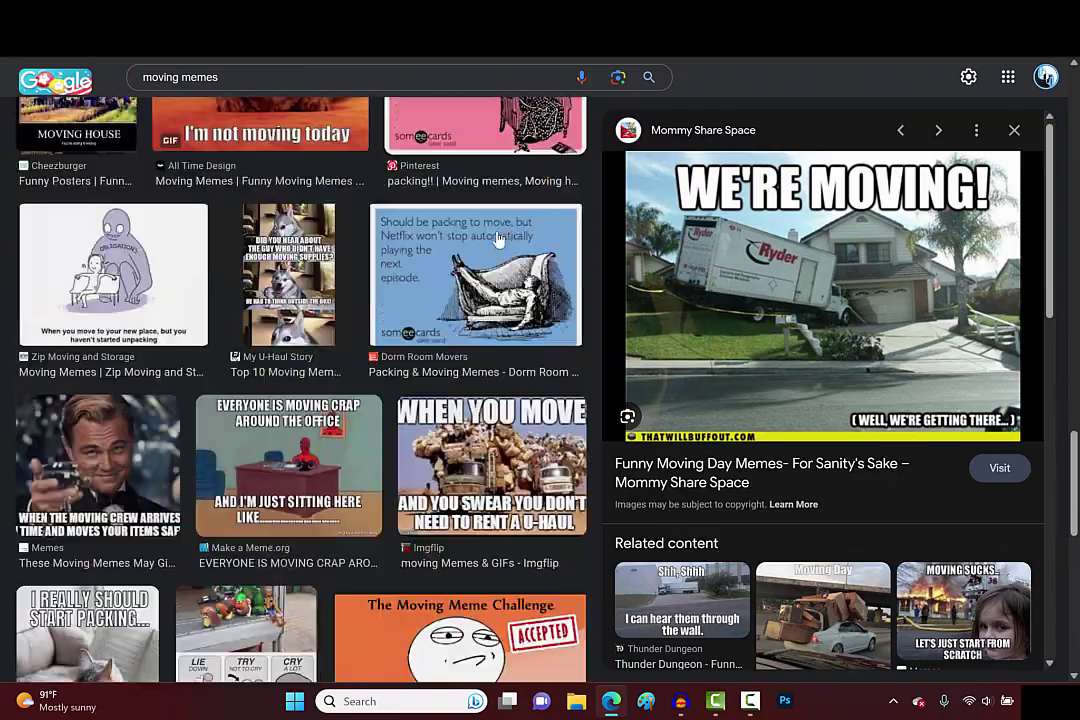
scroll(477, 330, "down", 2)
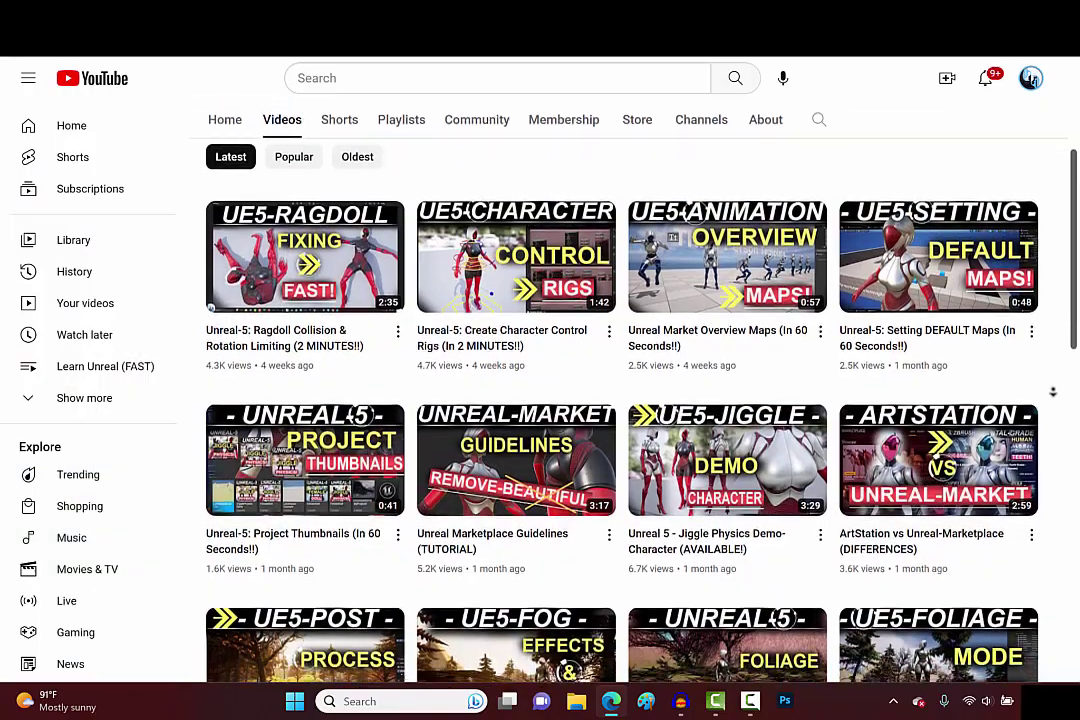
scroll(620, 400, "down", 1)
scroll(1052, 390, "down", 1)
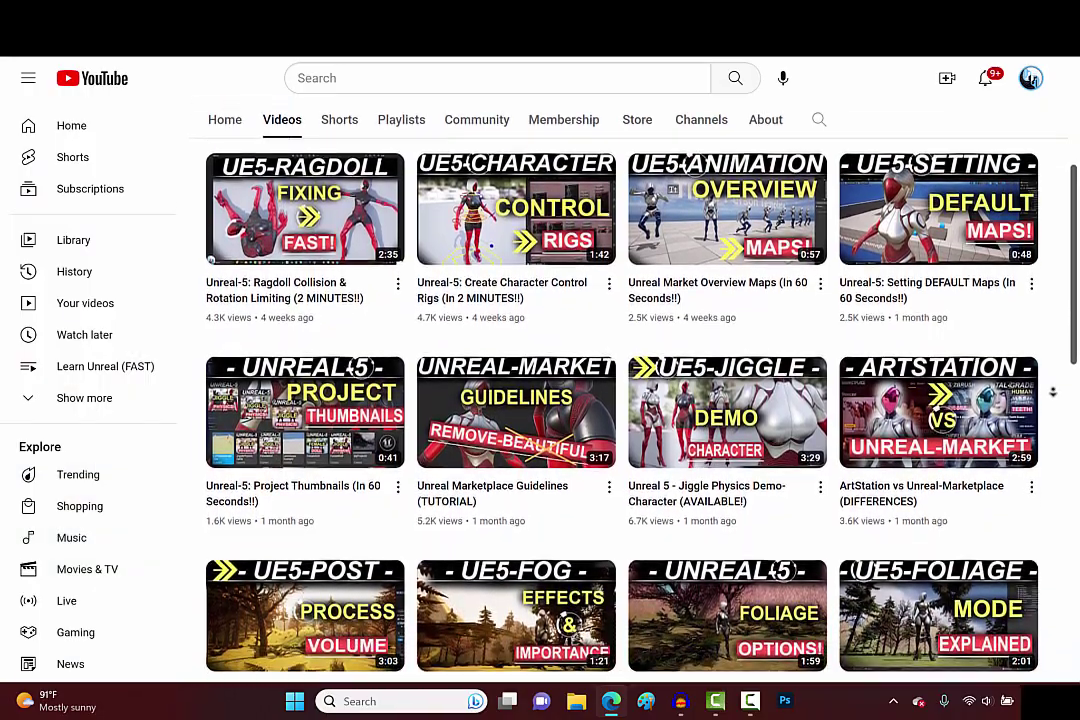
scroll(1052, 390, "down", 1)
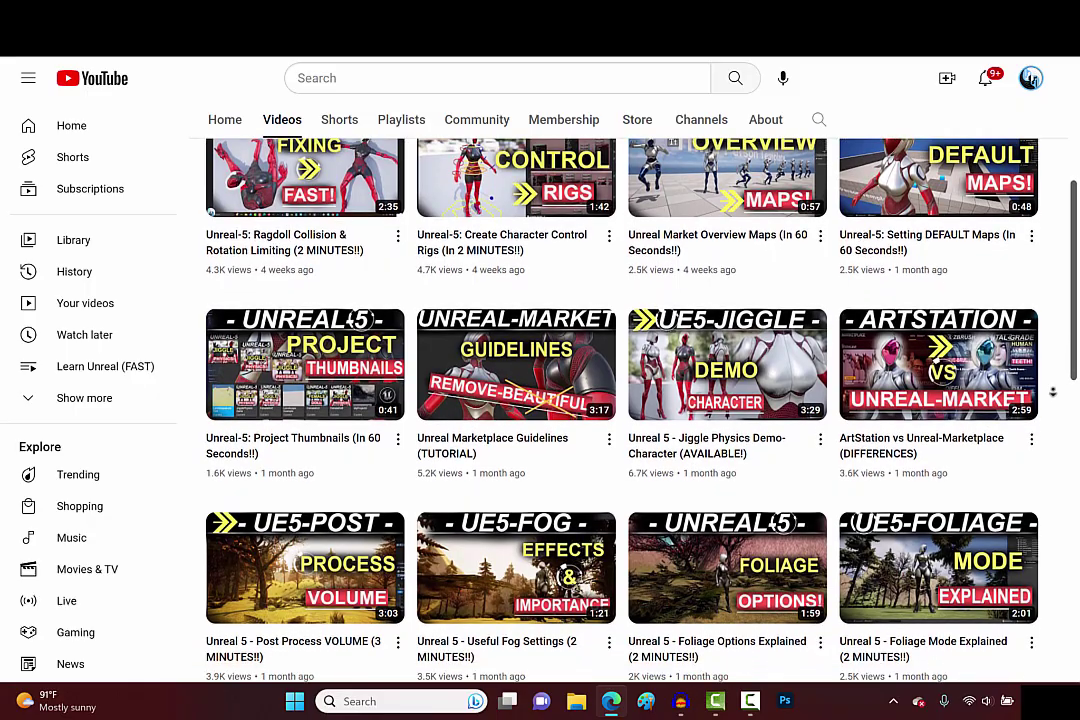